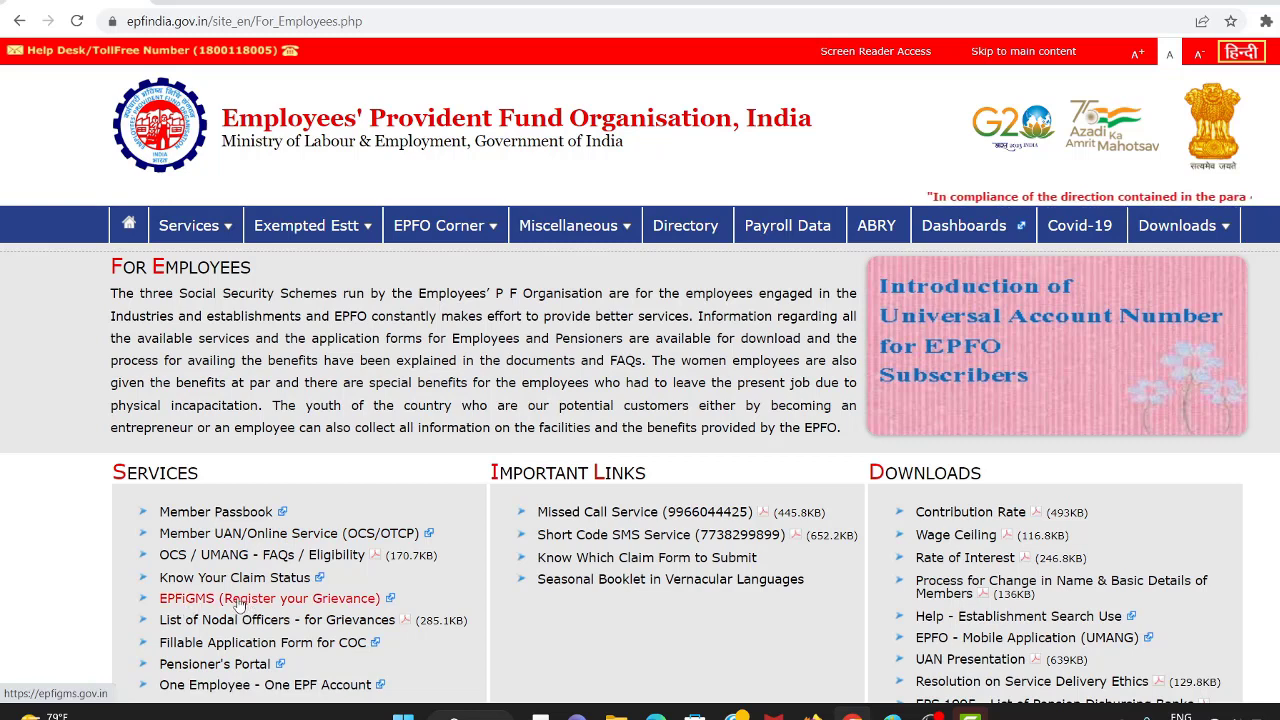
Open the EPFiGMS grievance registration form and select PF Member as the status, with Yes for having a claim ID.
left_click(239, 600)
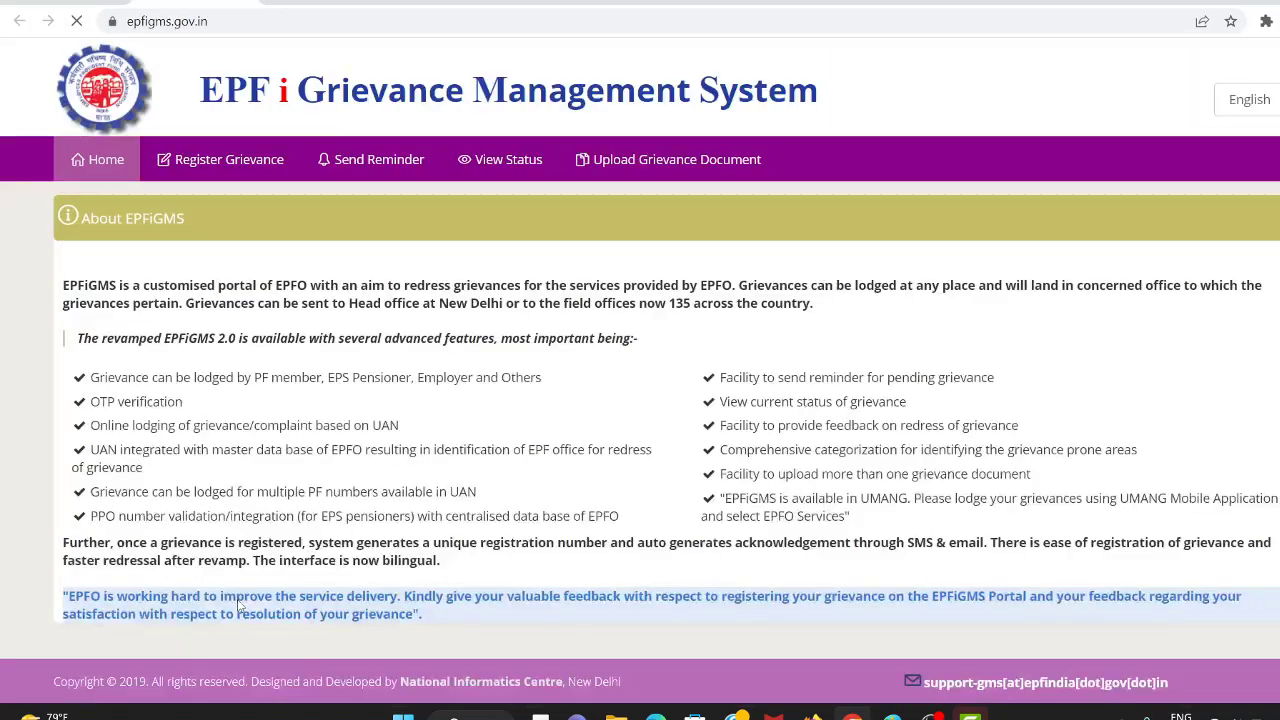
left_click(220, 167)
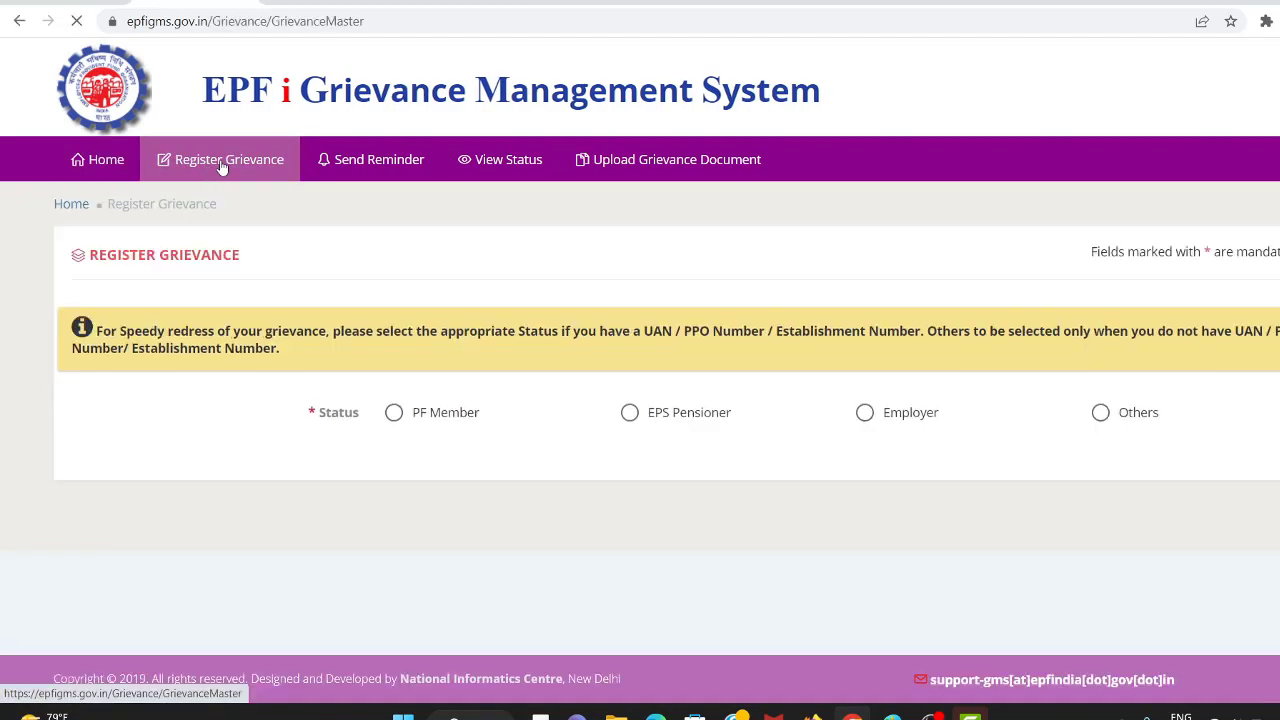
left_click(395, 415)
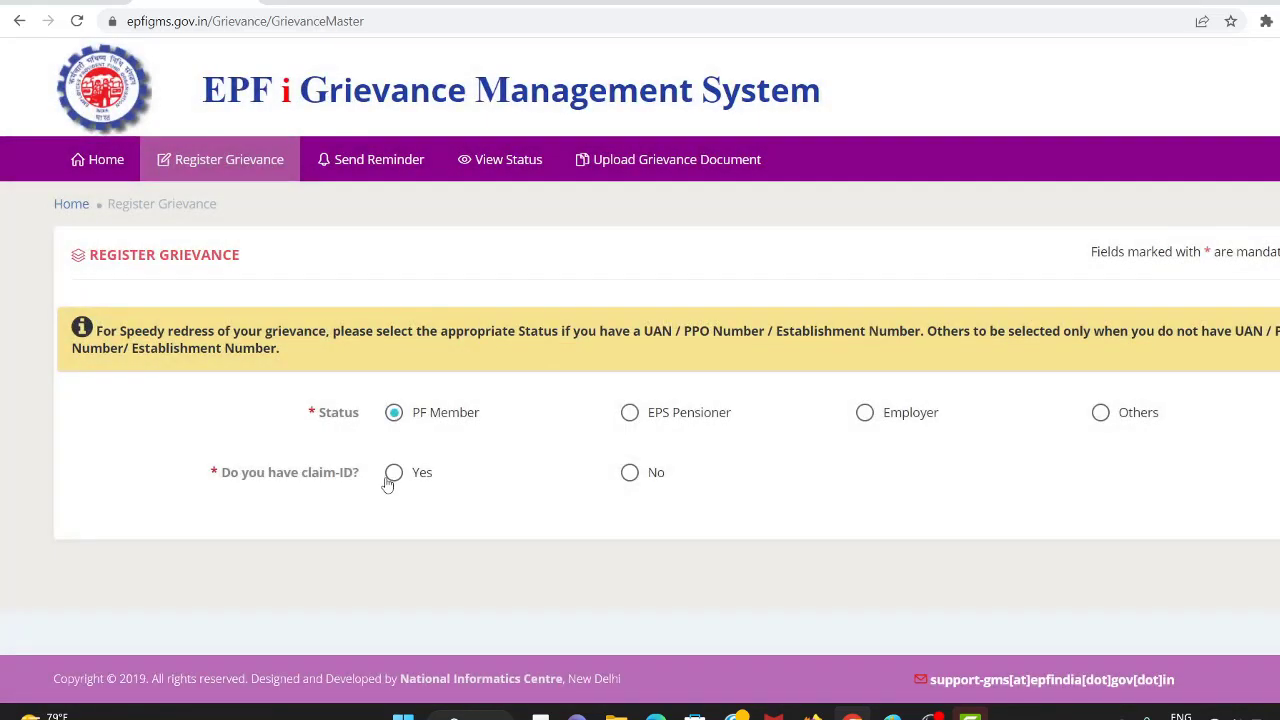
left_click(394, 474)
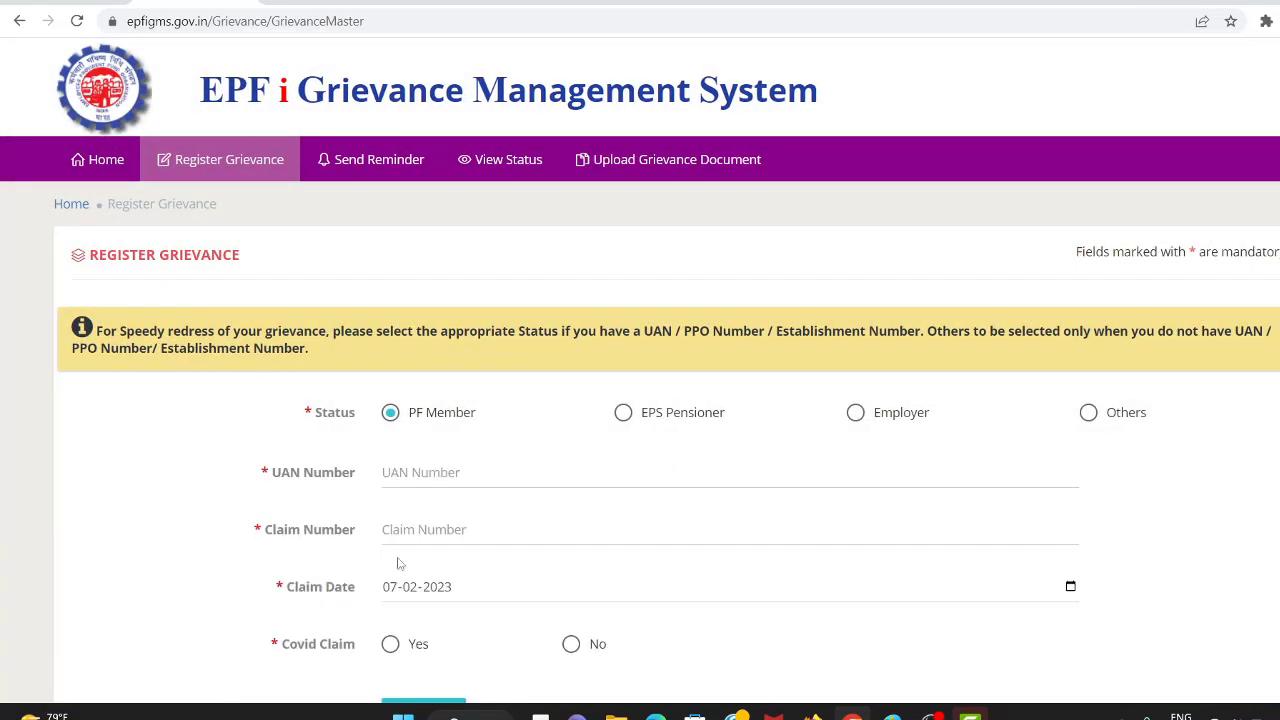
Fill in the member's UAN number, claim number and claim date, and submit the claim details.
scroll(383, 667, "down", 1)
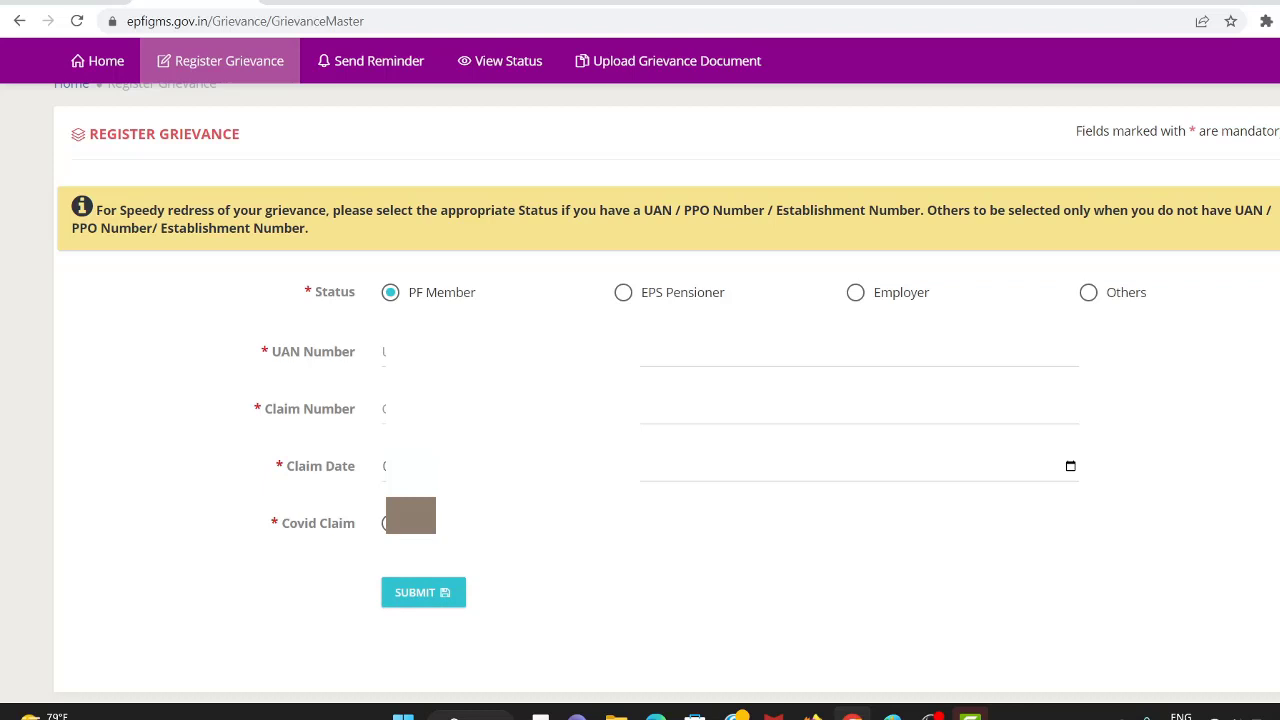
left_click(500, 352)
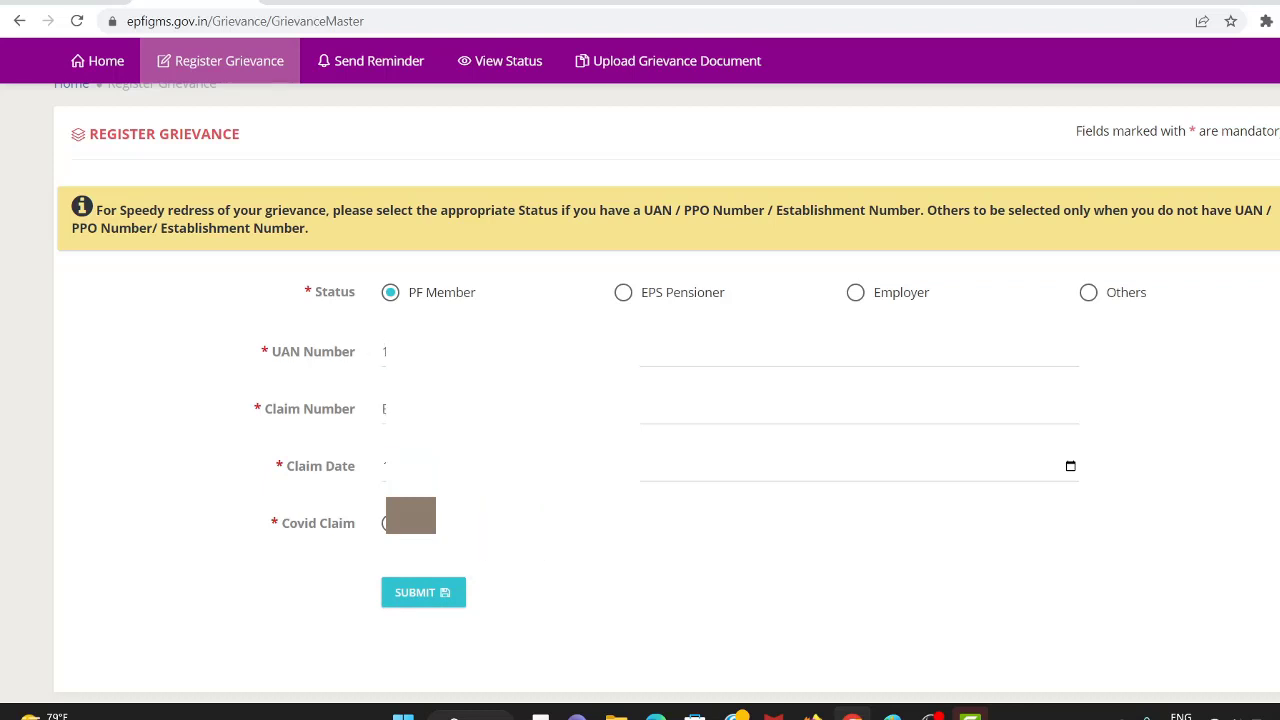
left_click(432, 598)
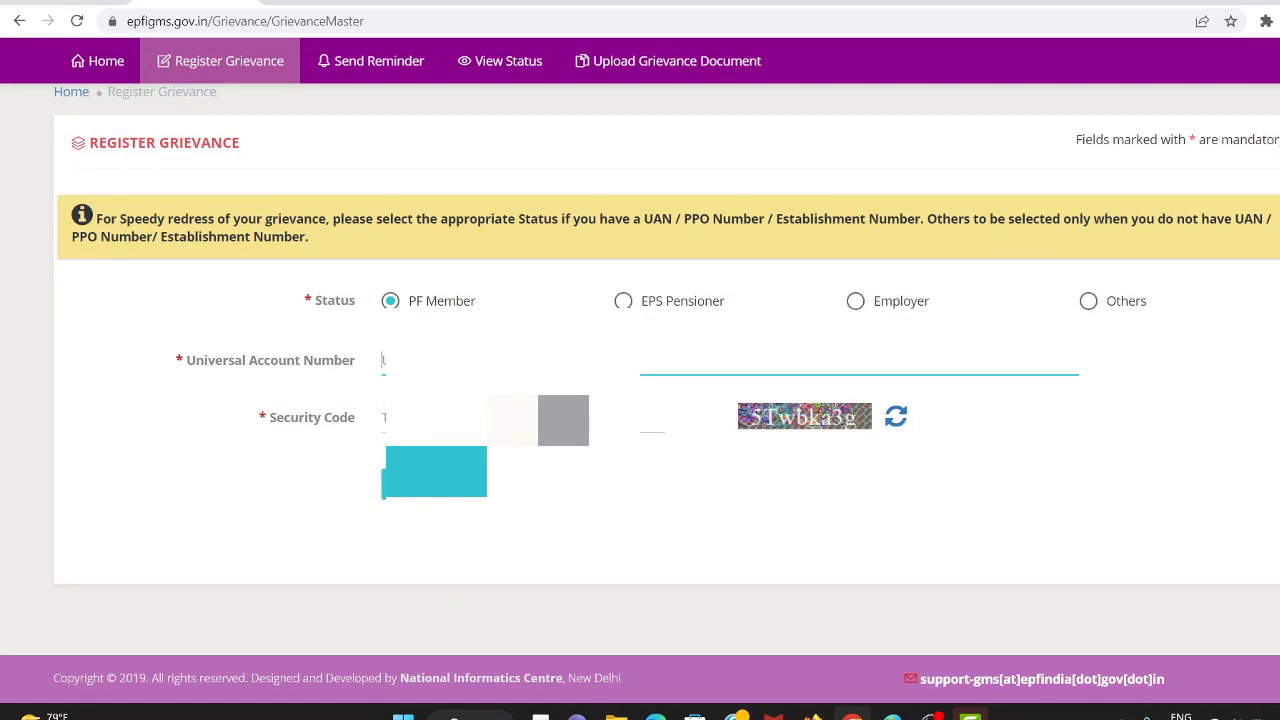
Retrieve the UAN details with the Universal Account Number and Security Code, refill the Security Code, and request an OTP.
left_click(422, 498)
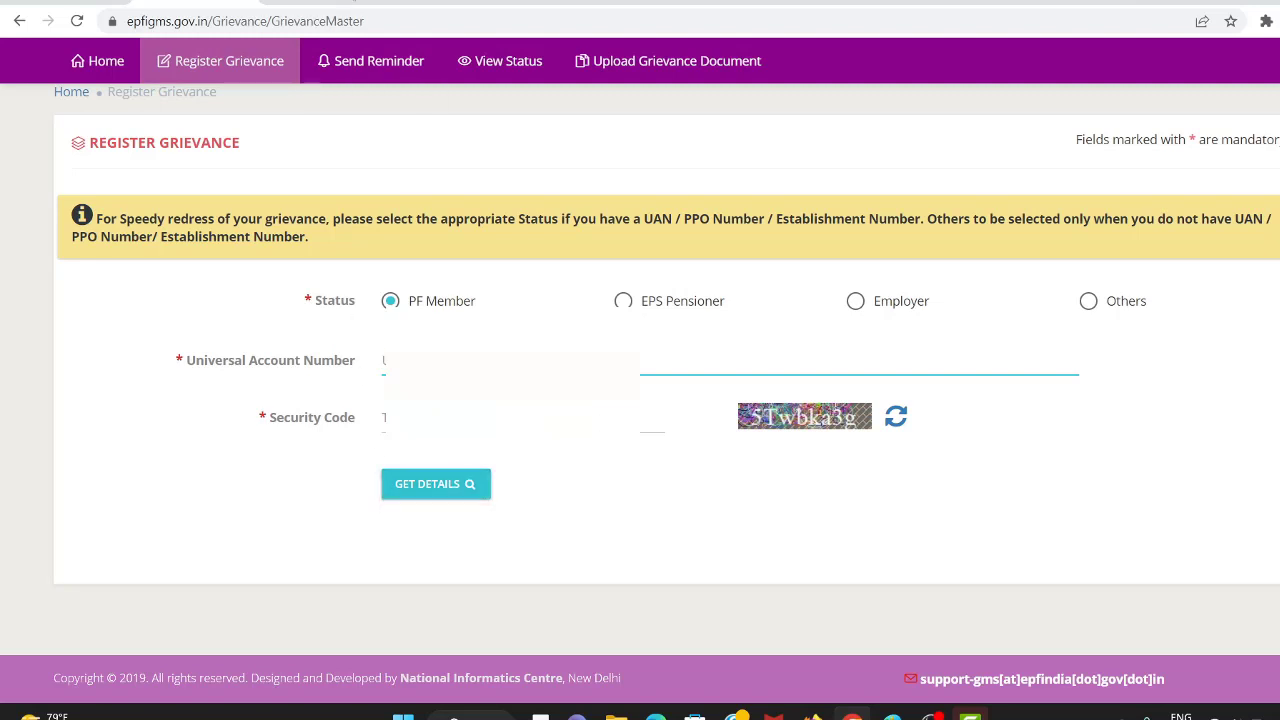
left_click(422, 493)
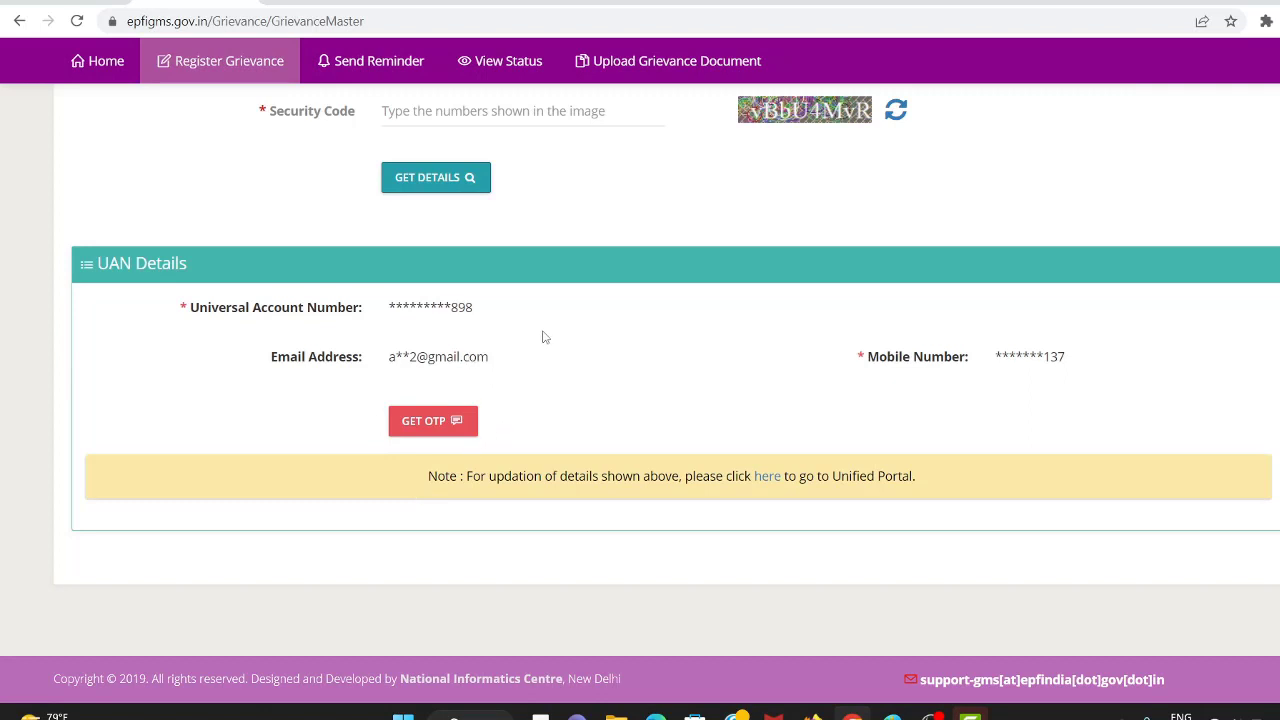
left_click(419, 112)
type("vBbU4MvR")
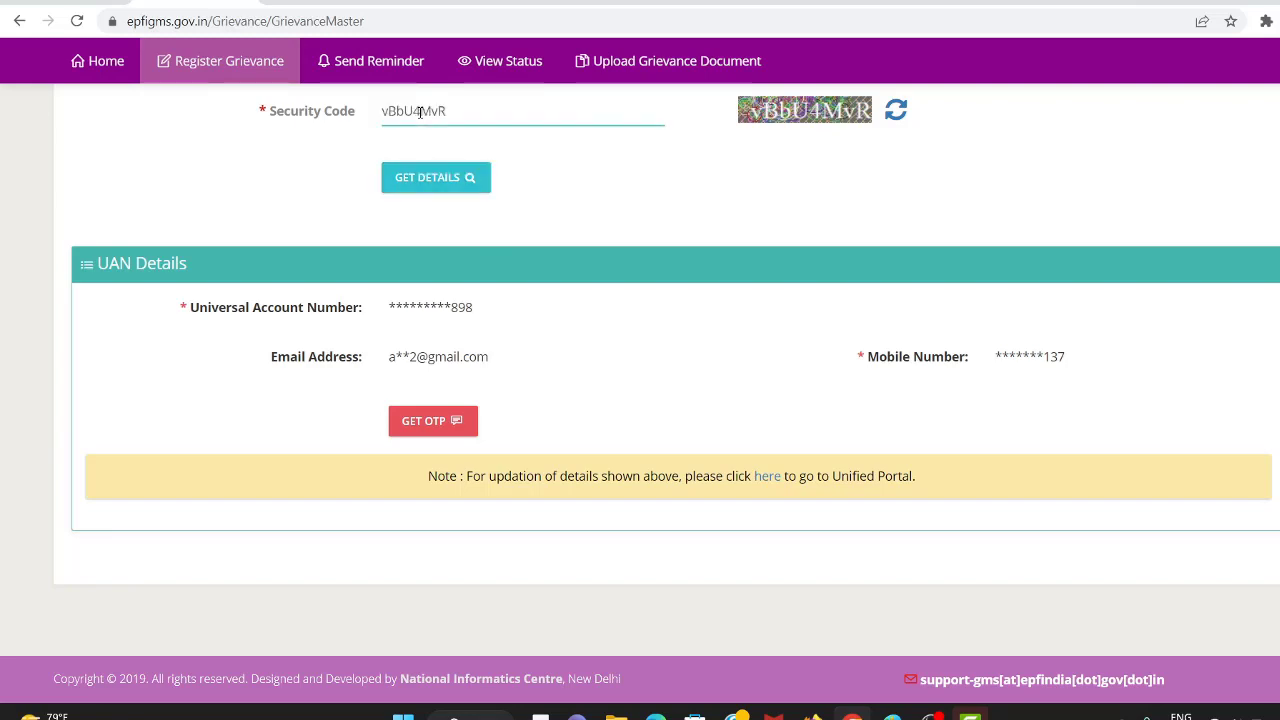
left_click(413, 421)
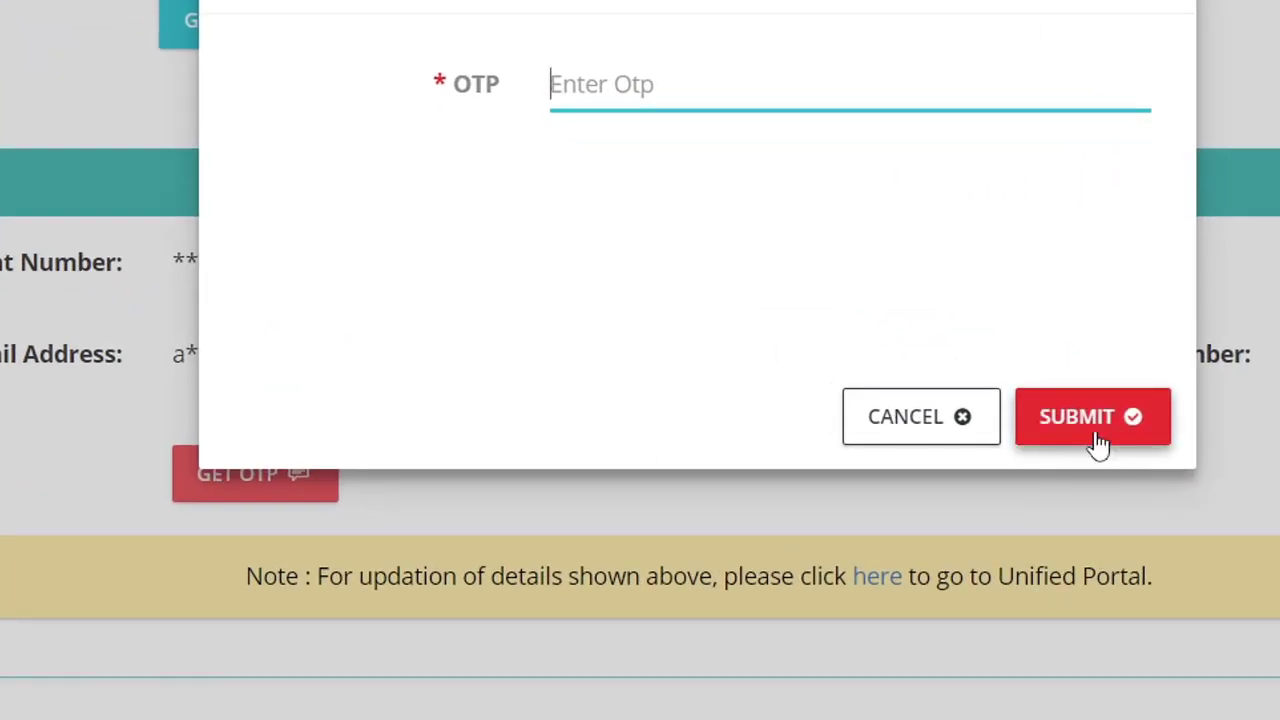
Enter the received OTP, submit it for verification and dismiss the confirmation.
type("•••••")
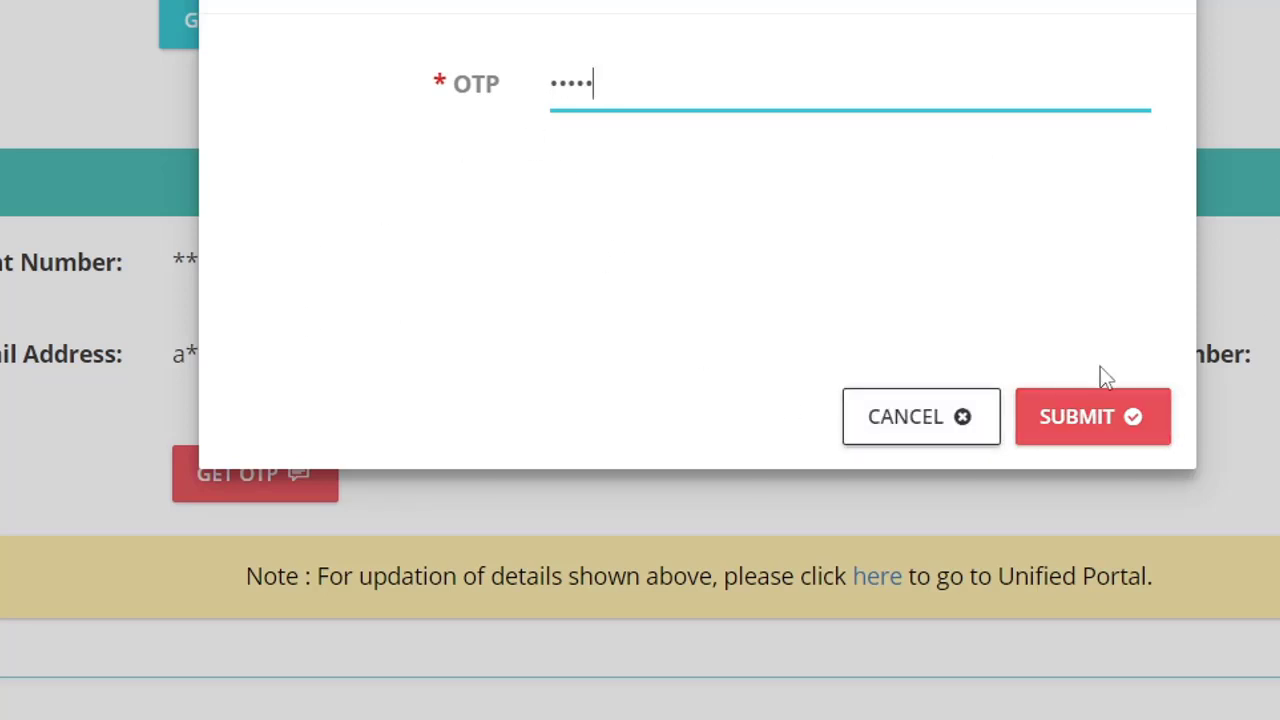
left_click(1098, 420)
left_click(1096, 418)
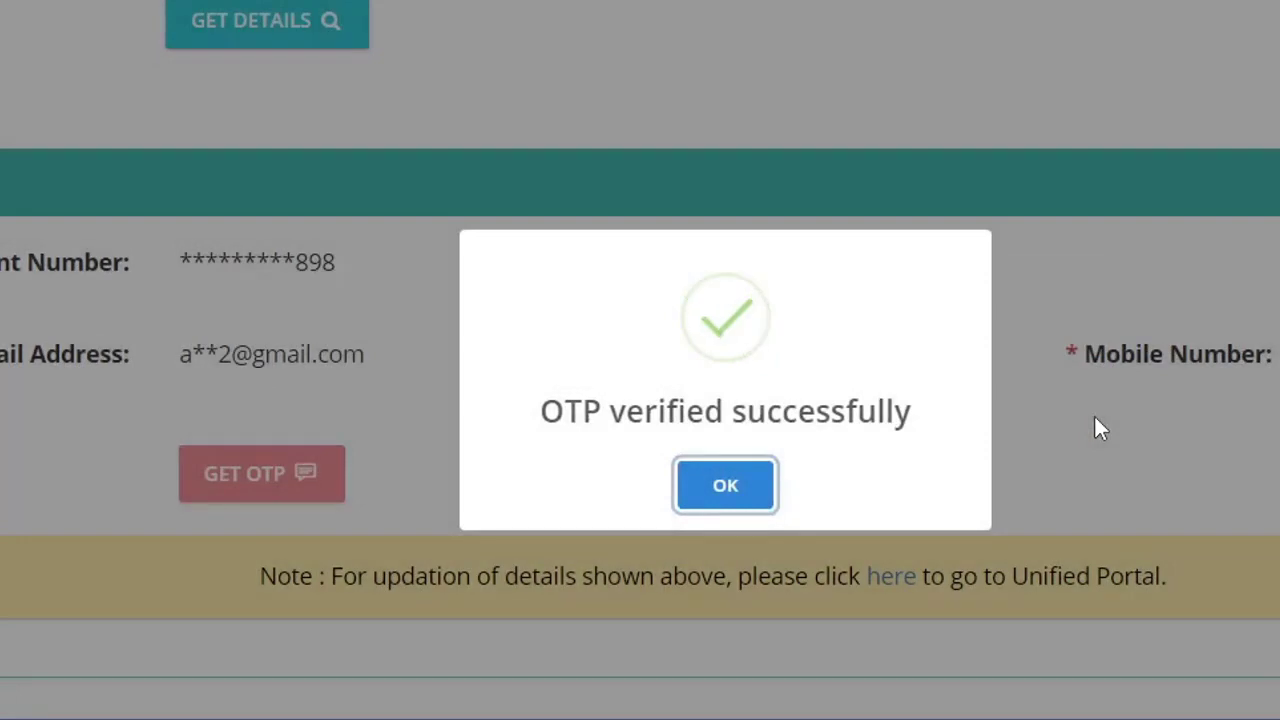
left_click(716, 487)
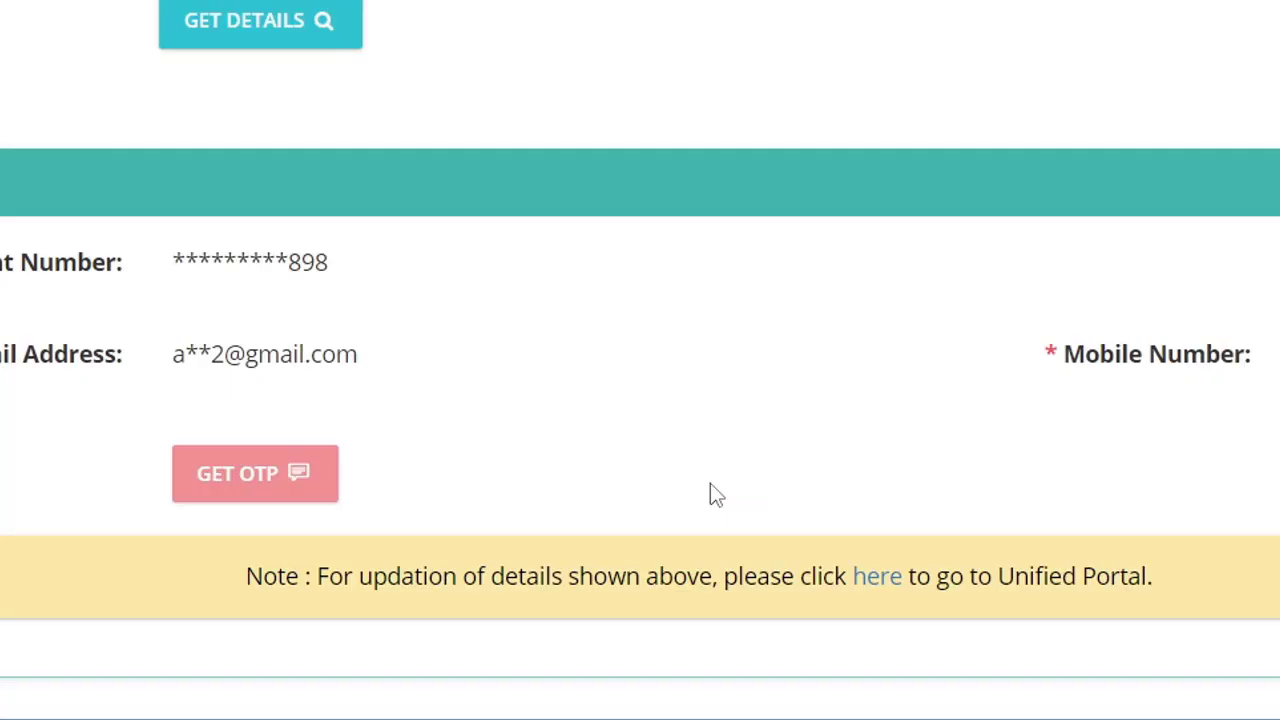
Set the gender to Male, complete the address details and Security Code, and choose the PF account to lodge the grievance against.
scroll(710, 483, "down", 5)
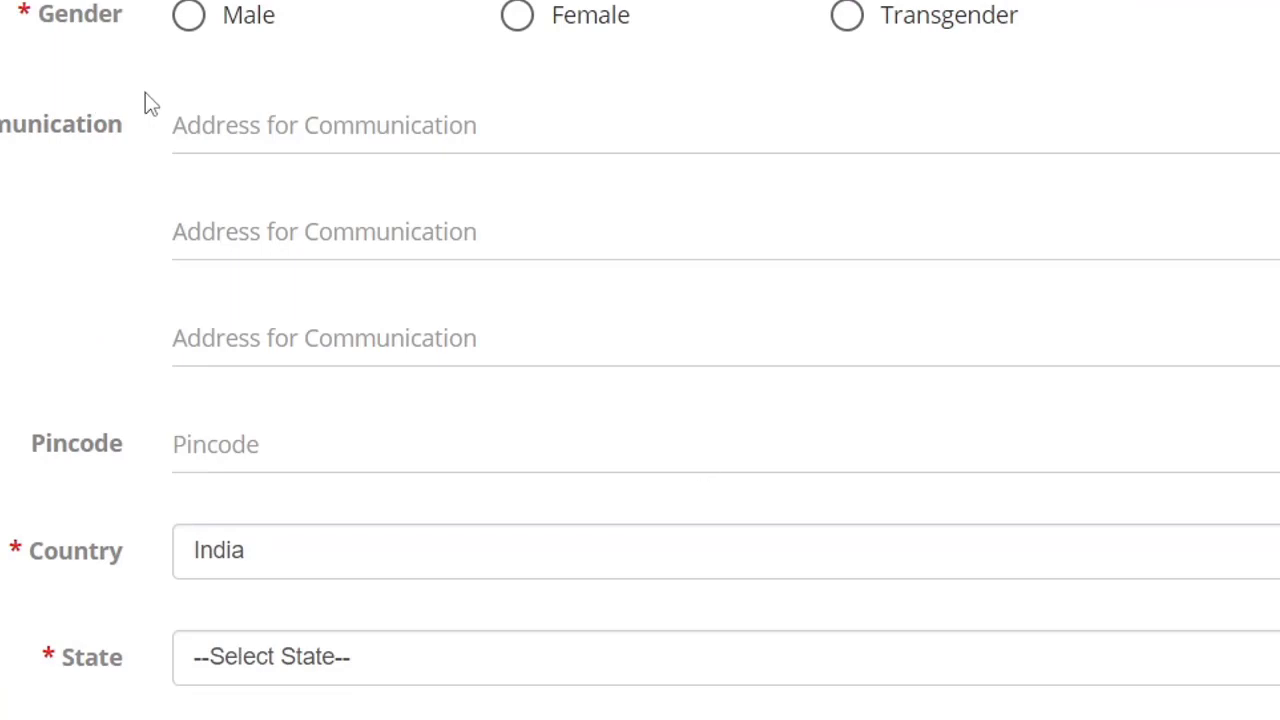
scroll(146, 92, "down", 3)
scroll(149, 66, "up", 3)
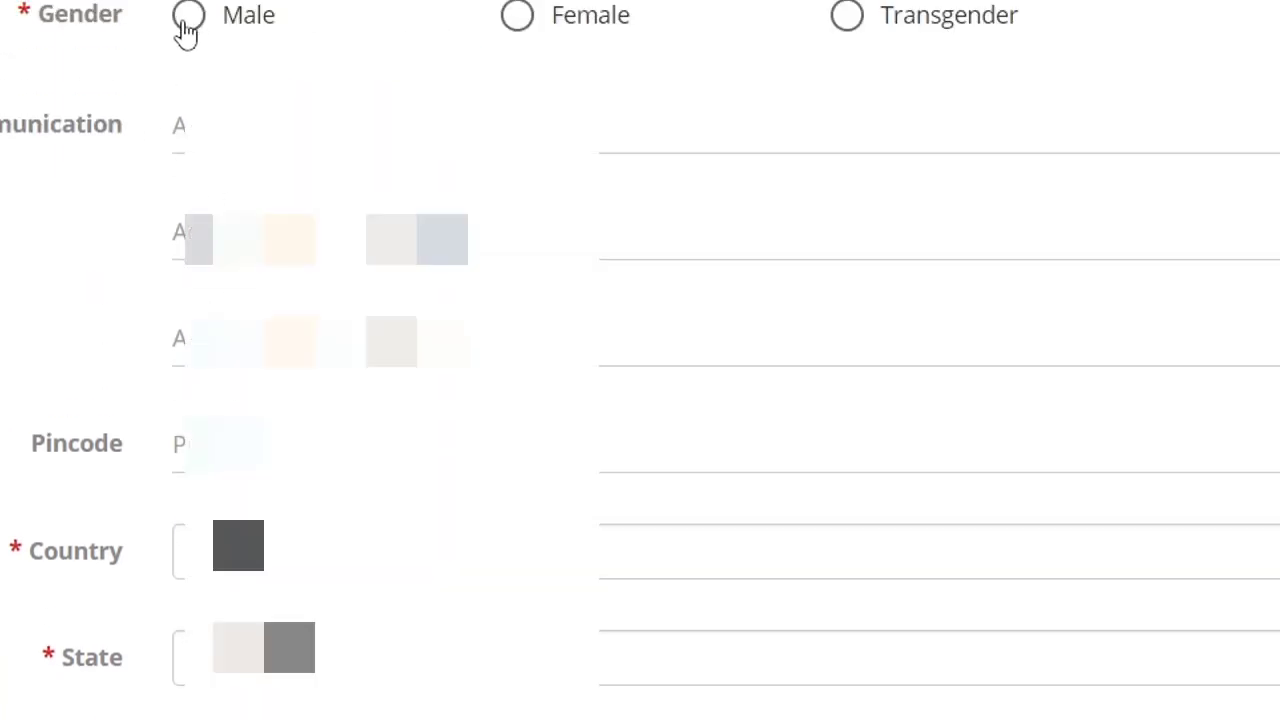
left_click(188, 16)
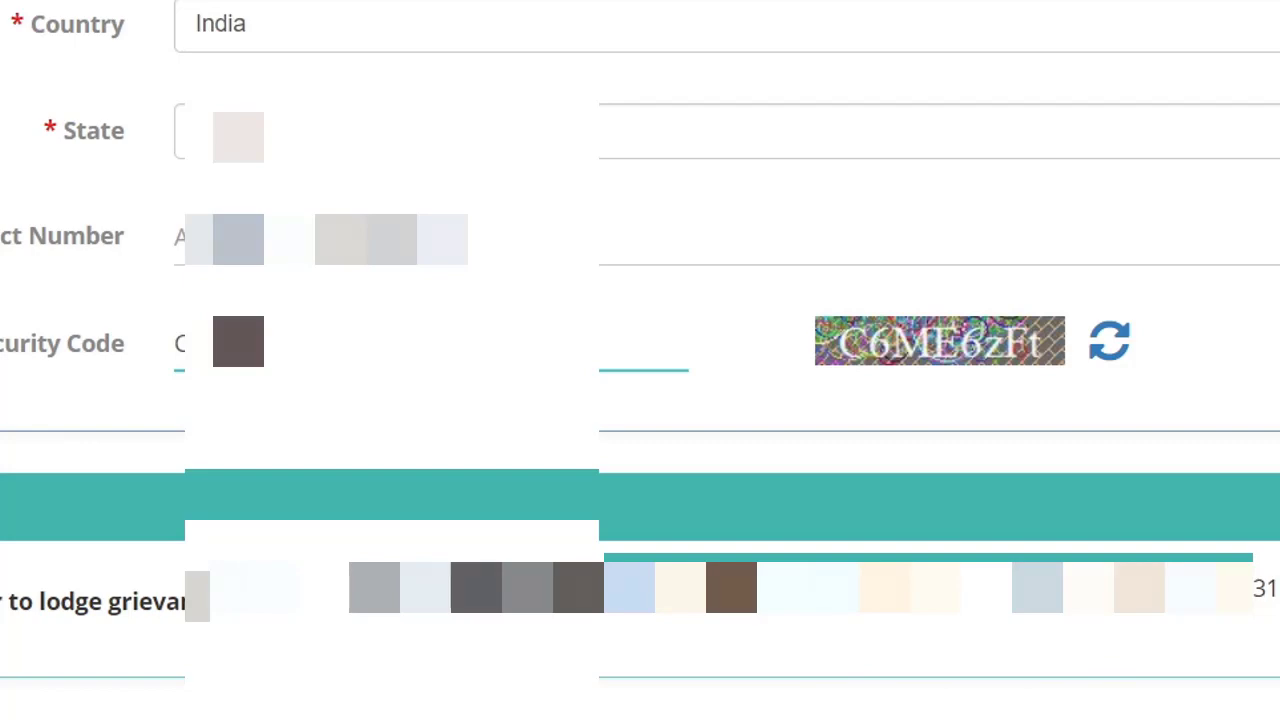
left_click(476, 588)
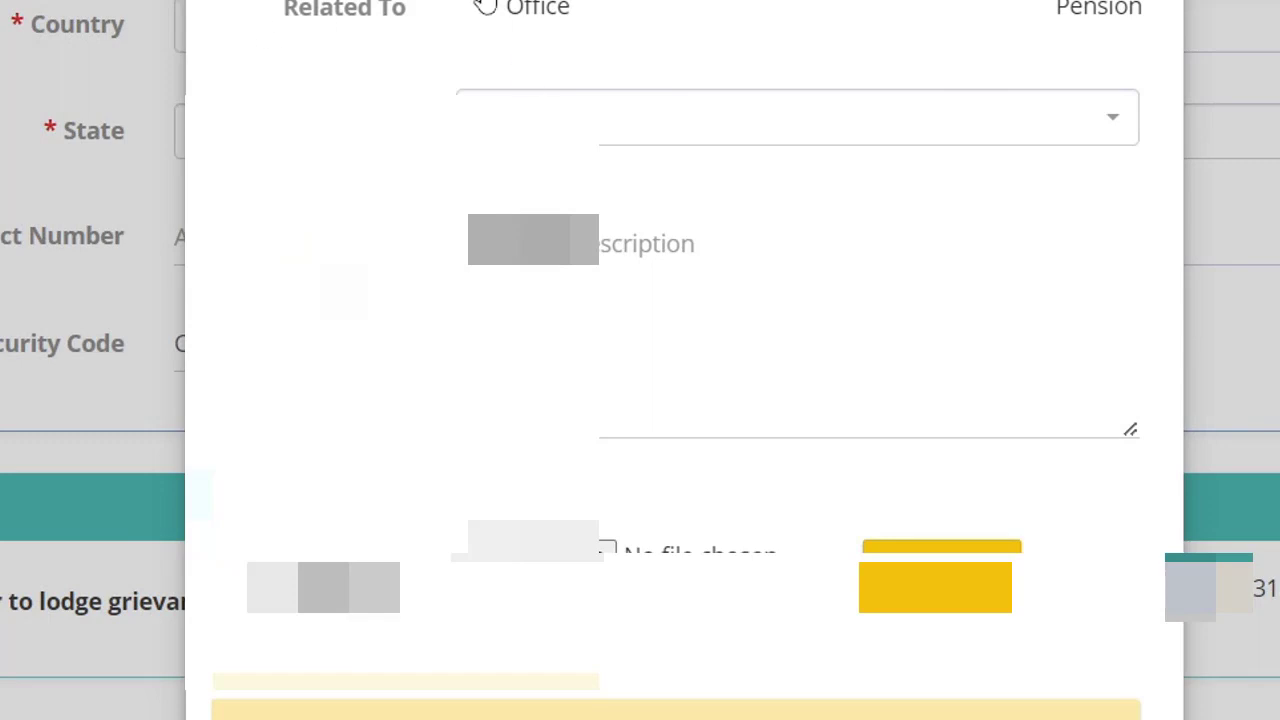
Relate the grievance to the Office option and set its category to "Non Settlement of PF Advance claim.".
left_click(475, 3)
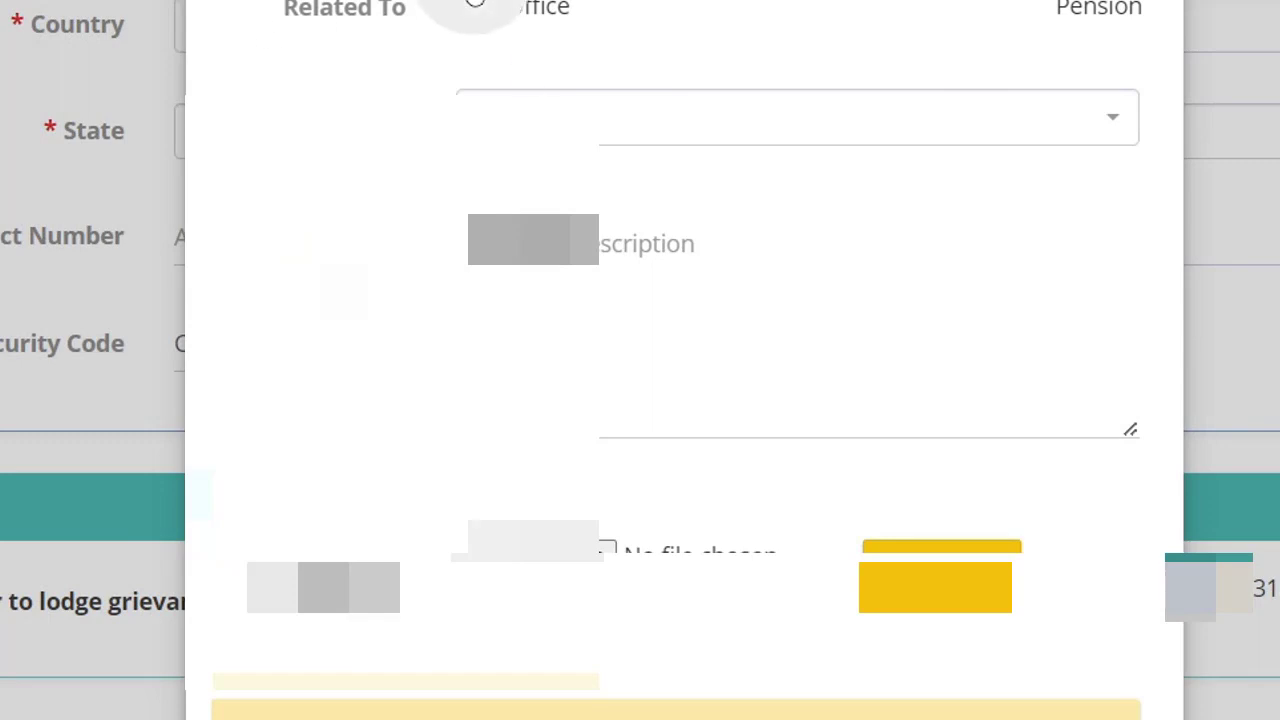
left_click(550, 118)
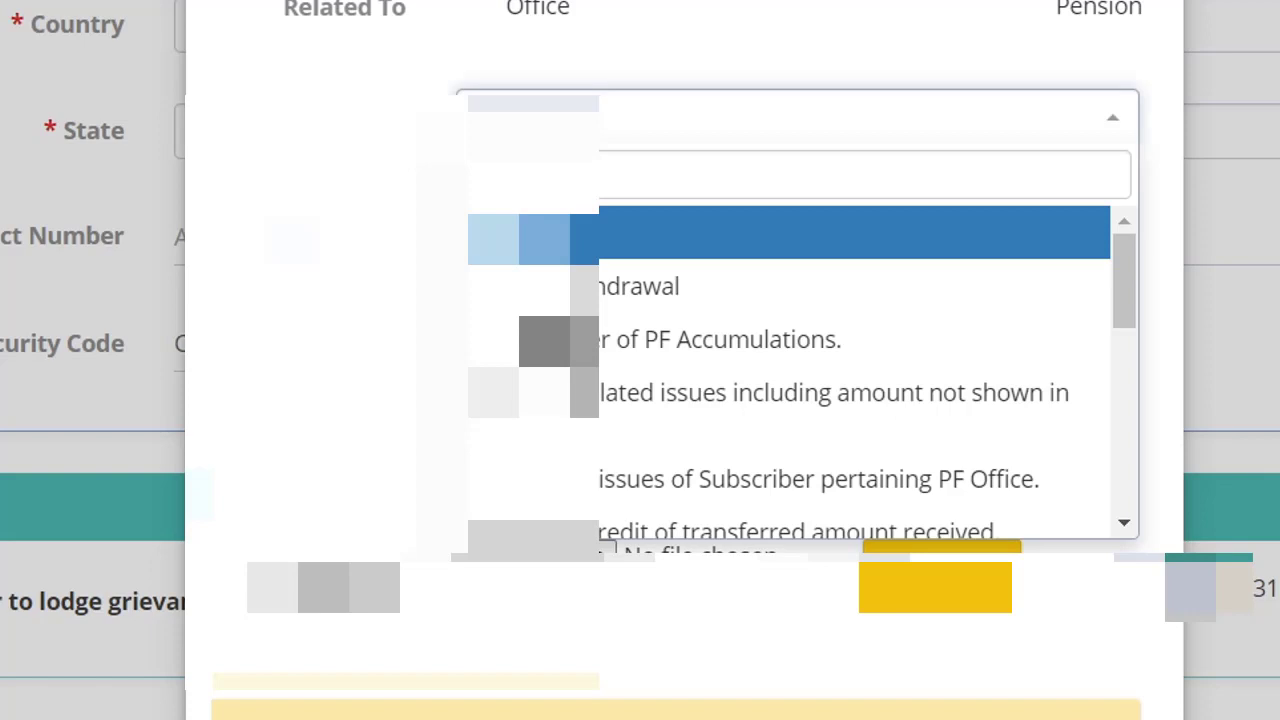
scroll(788, 370, "down", 3)
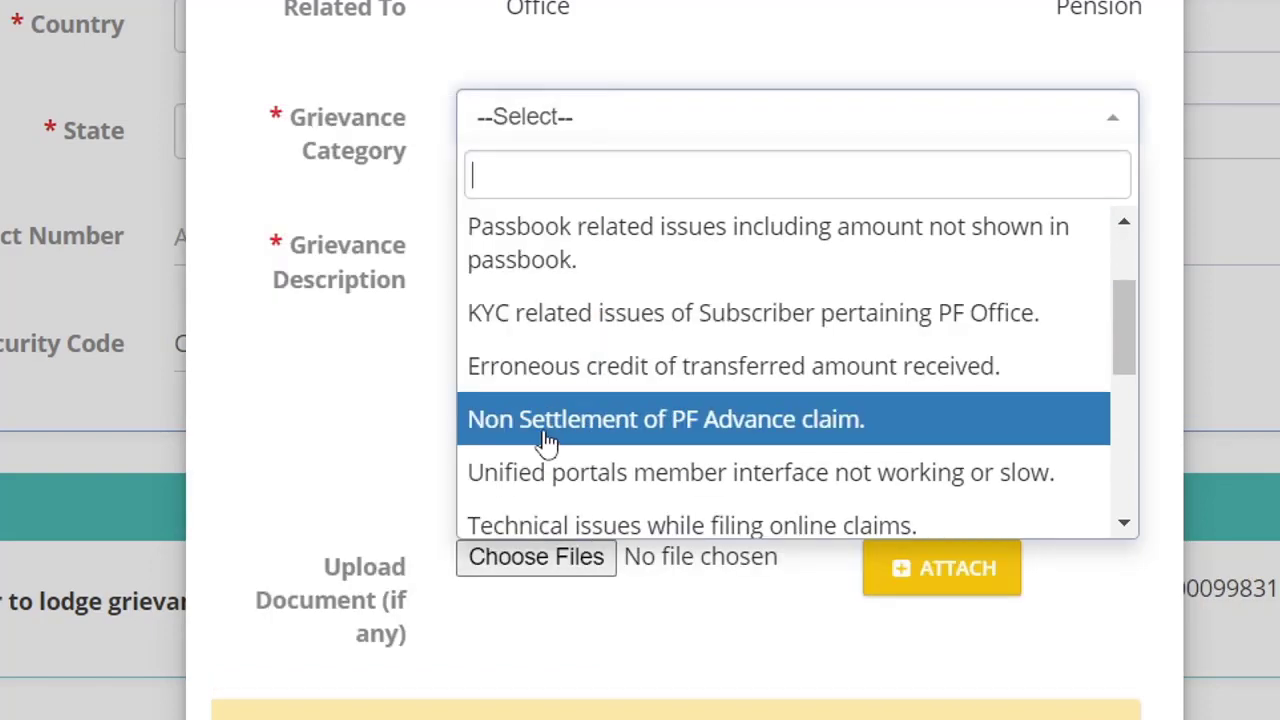
left_click(548, 442)
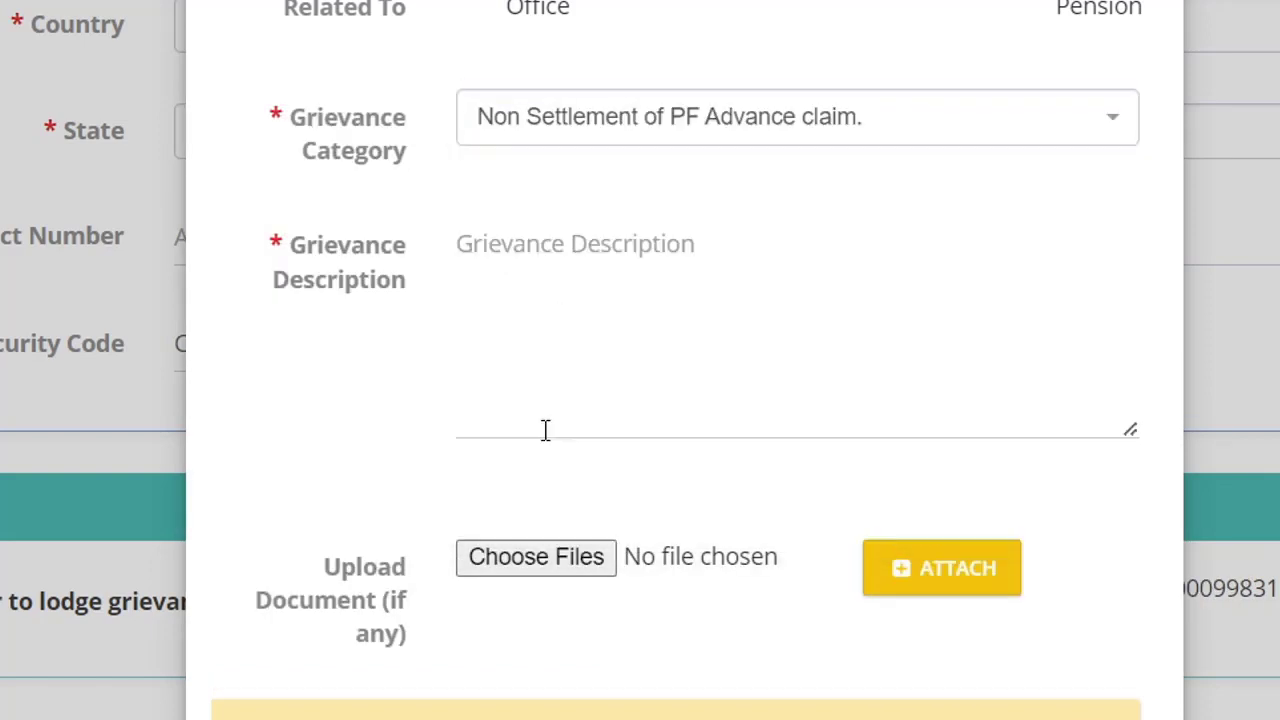
Fill in the grievance description about the advance claim and attach anmbnkscr.pdf as the supporting document.
left_click(641, 252)
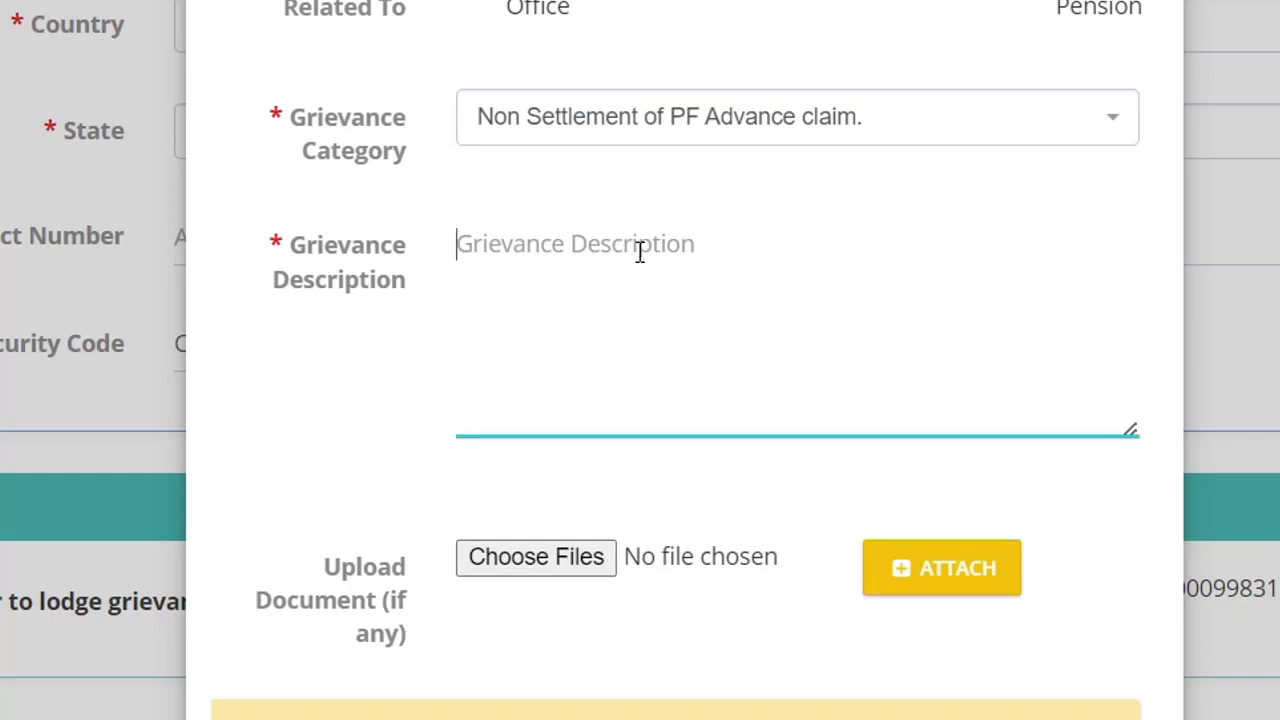
key("ctrl+v")
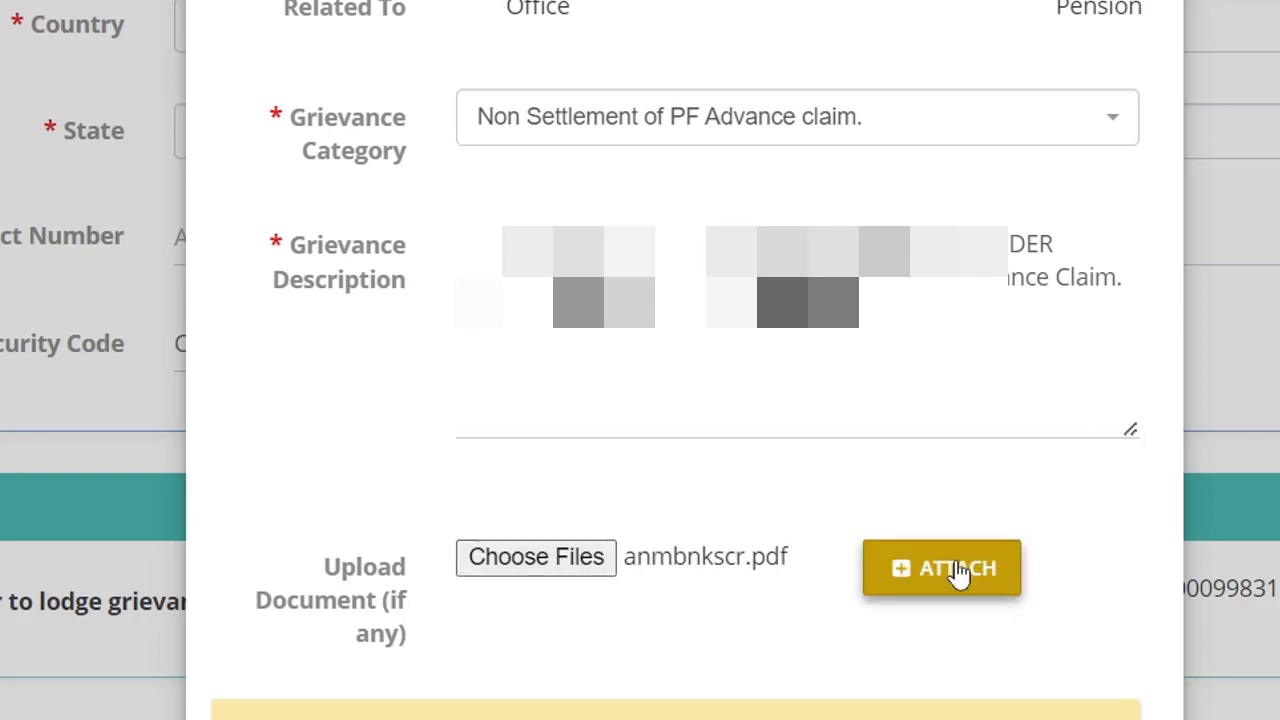
left_click(958, 570)
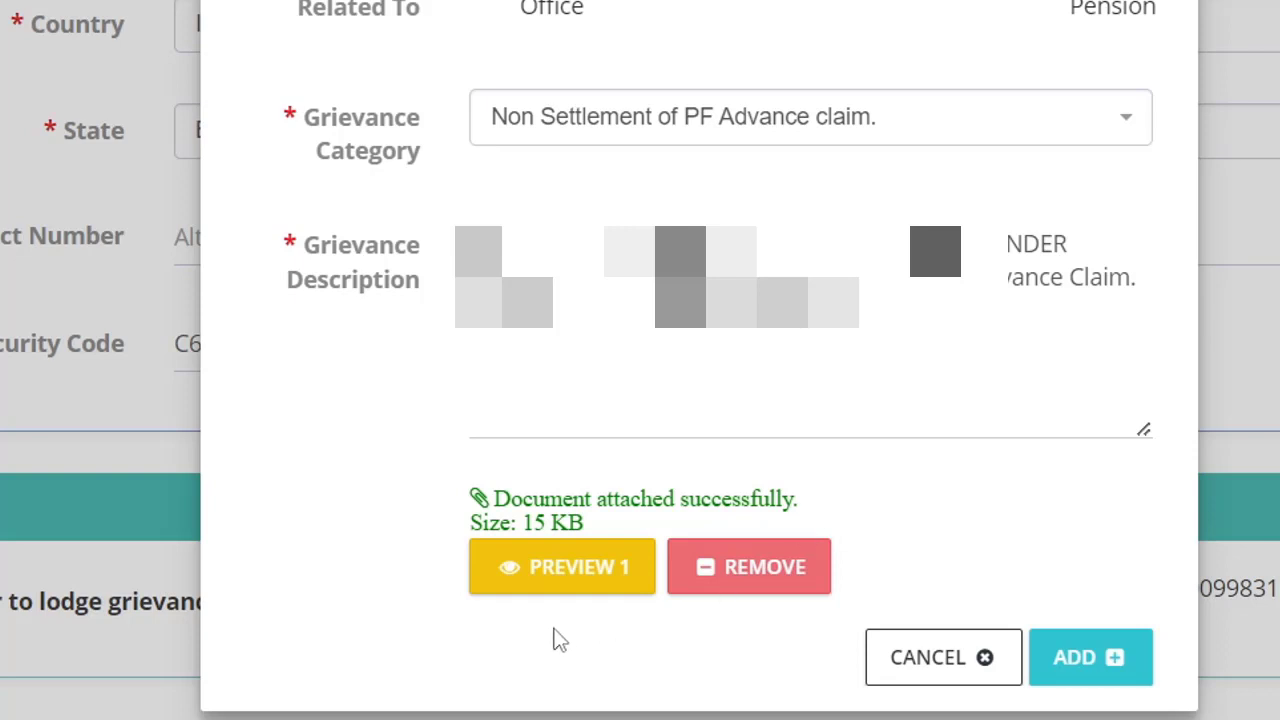
Add the completed grievance to the grievance details list and submit the registration.
left_click(1098, 668)
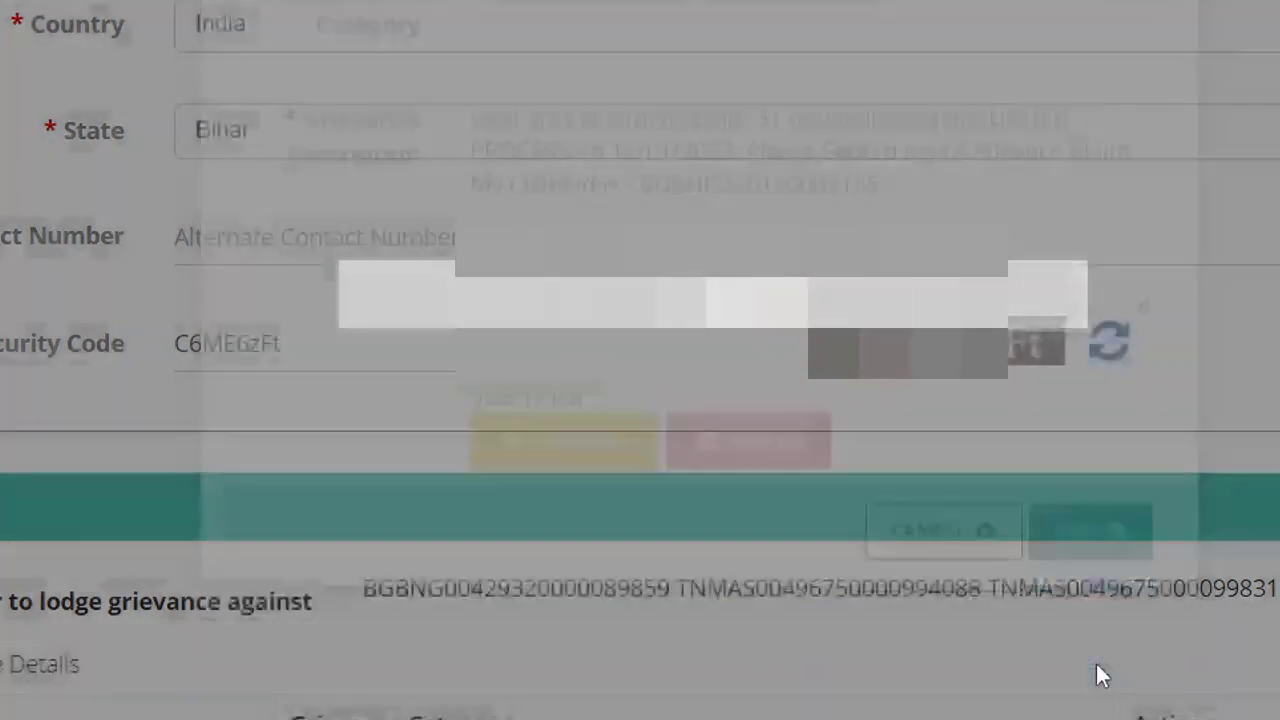
scroll(1096, 664, "down", 3)
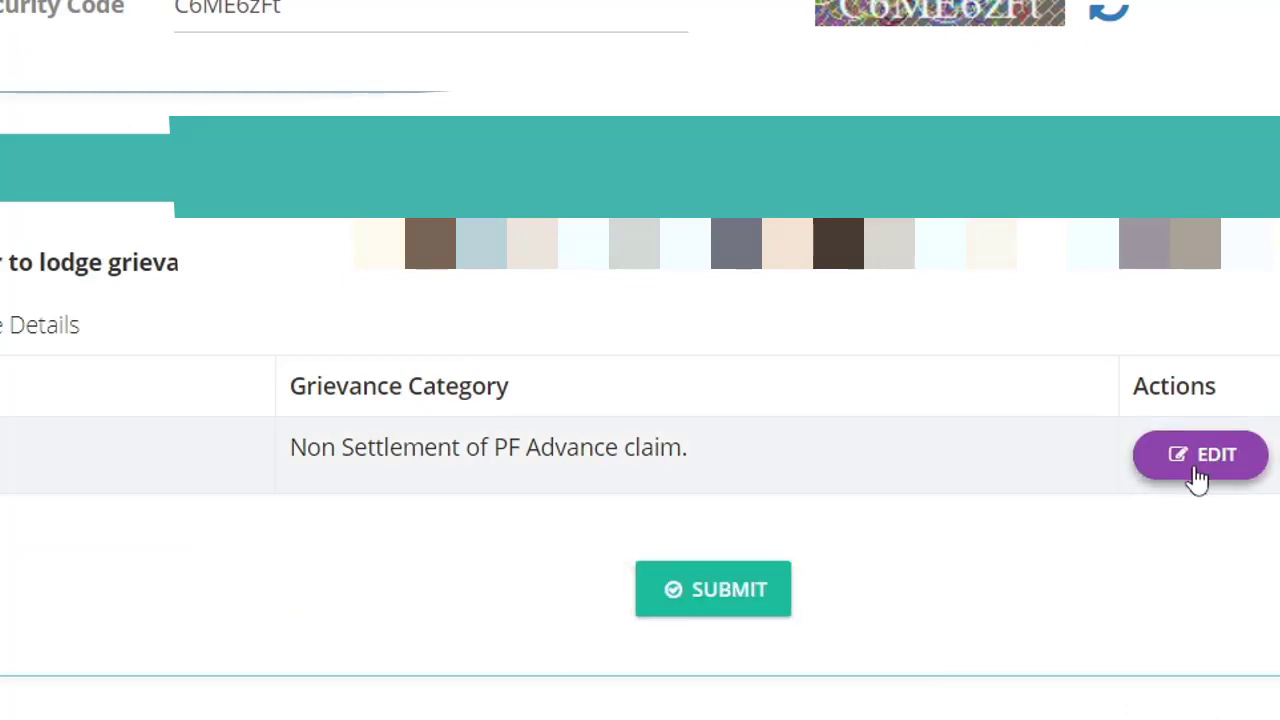
left_click(738, 610)
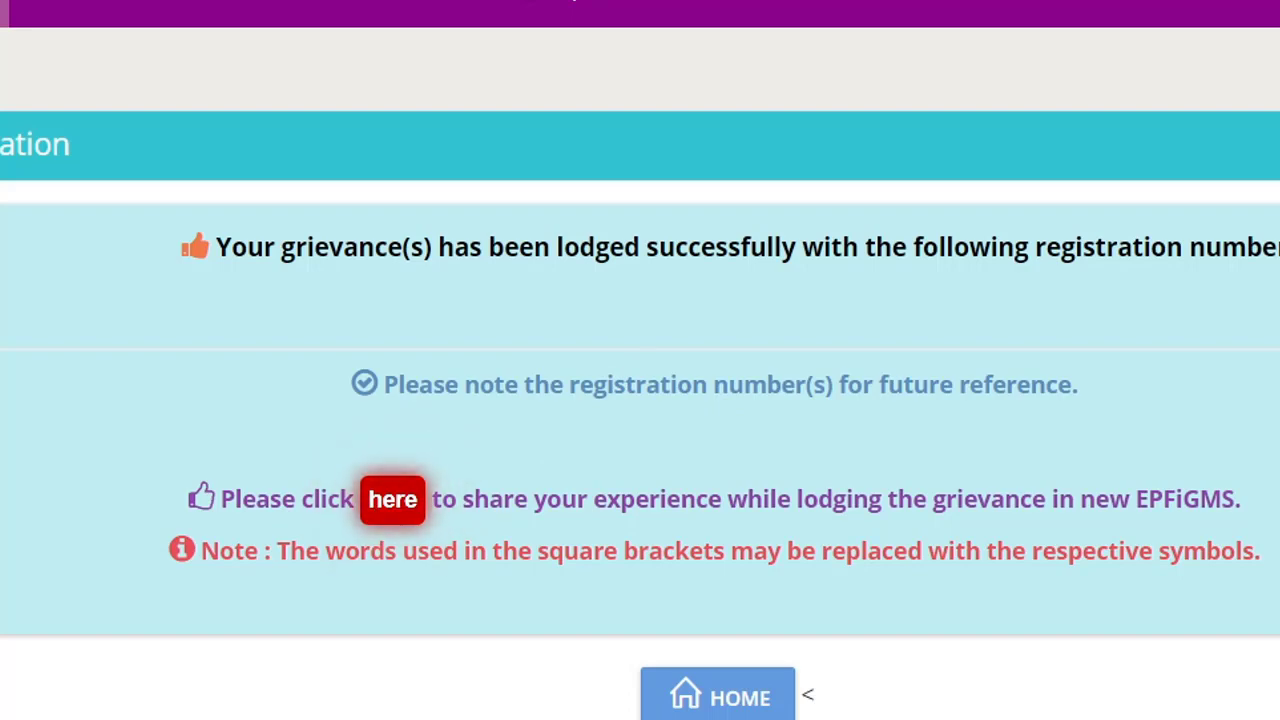
Submit five-star portal feedback without remarks, filling in the Security Code, and return to the grievance site's home page.
left_click(411, 508)
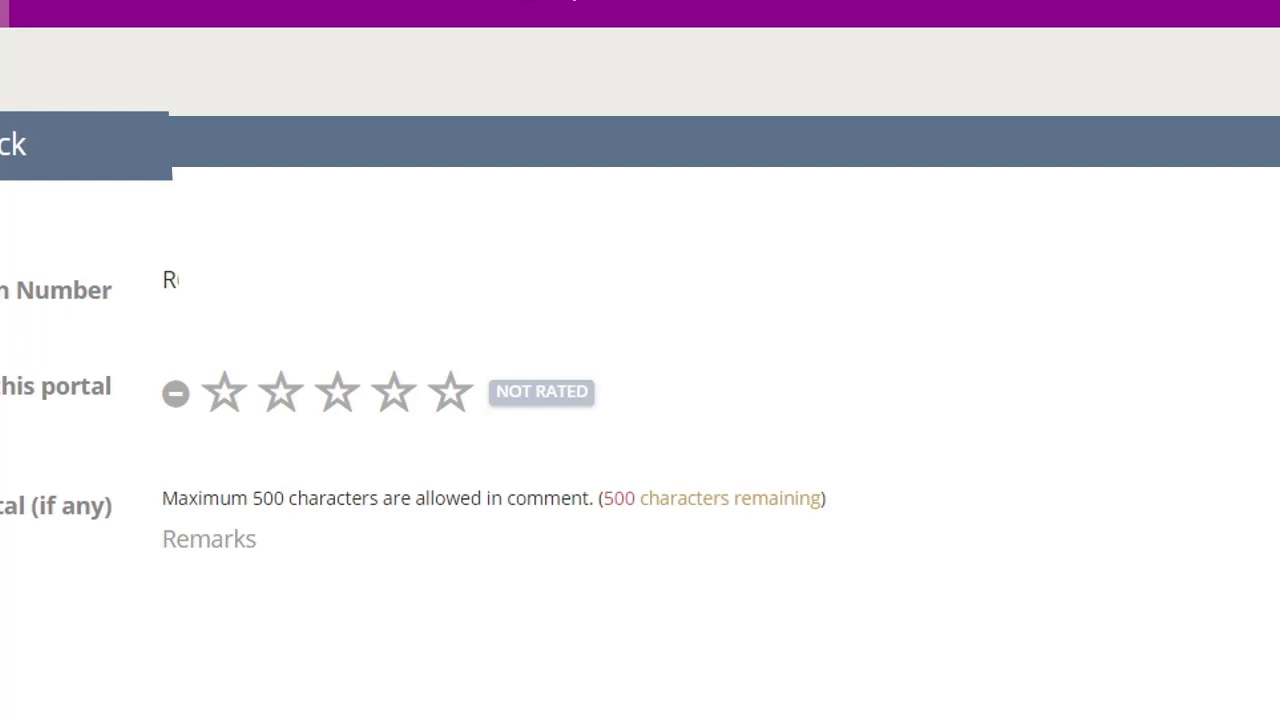
left_click(455, 395)
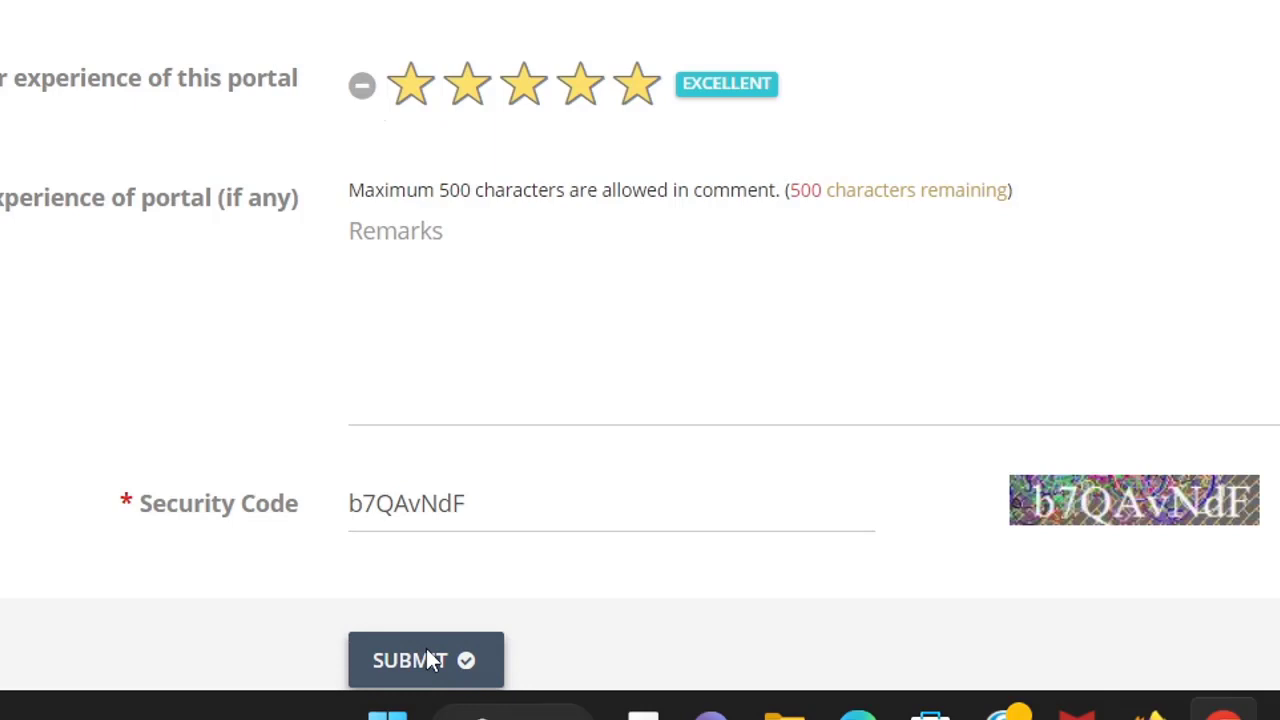
left_click(426, 652)
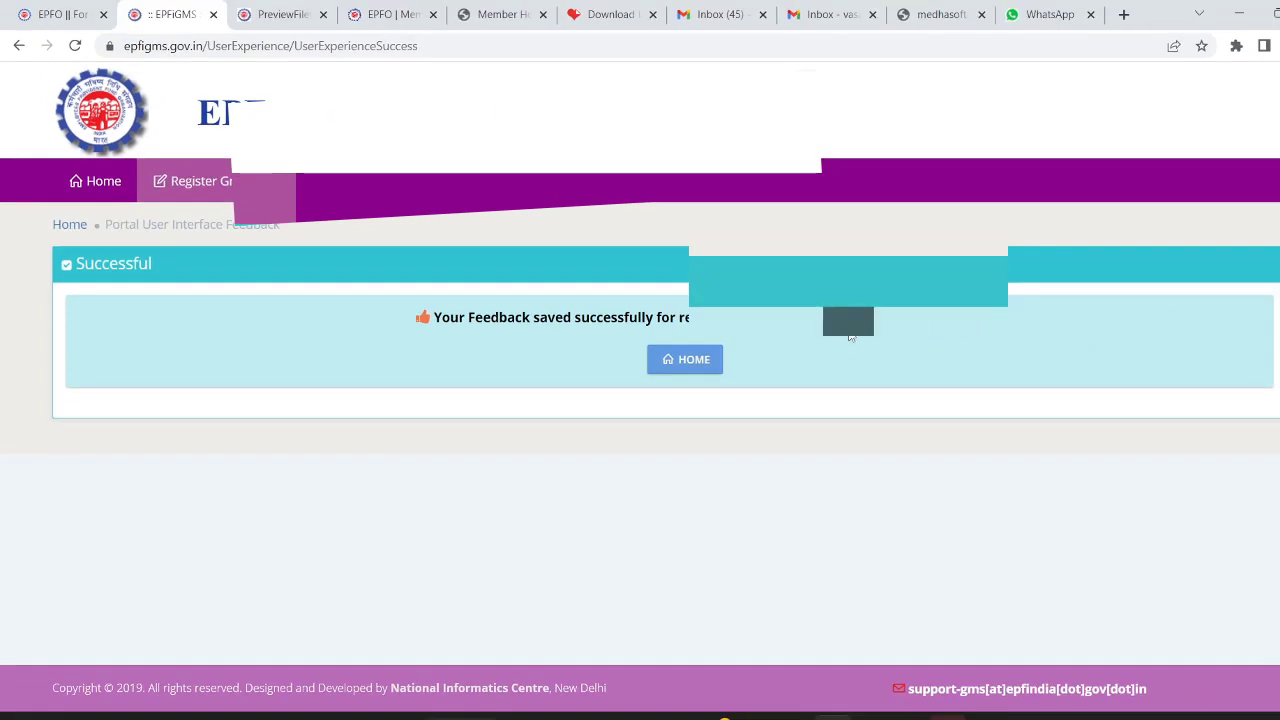
left_click(684, 362)
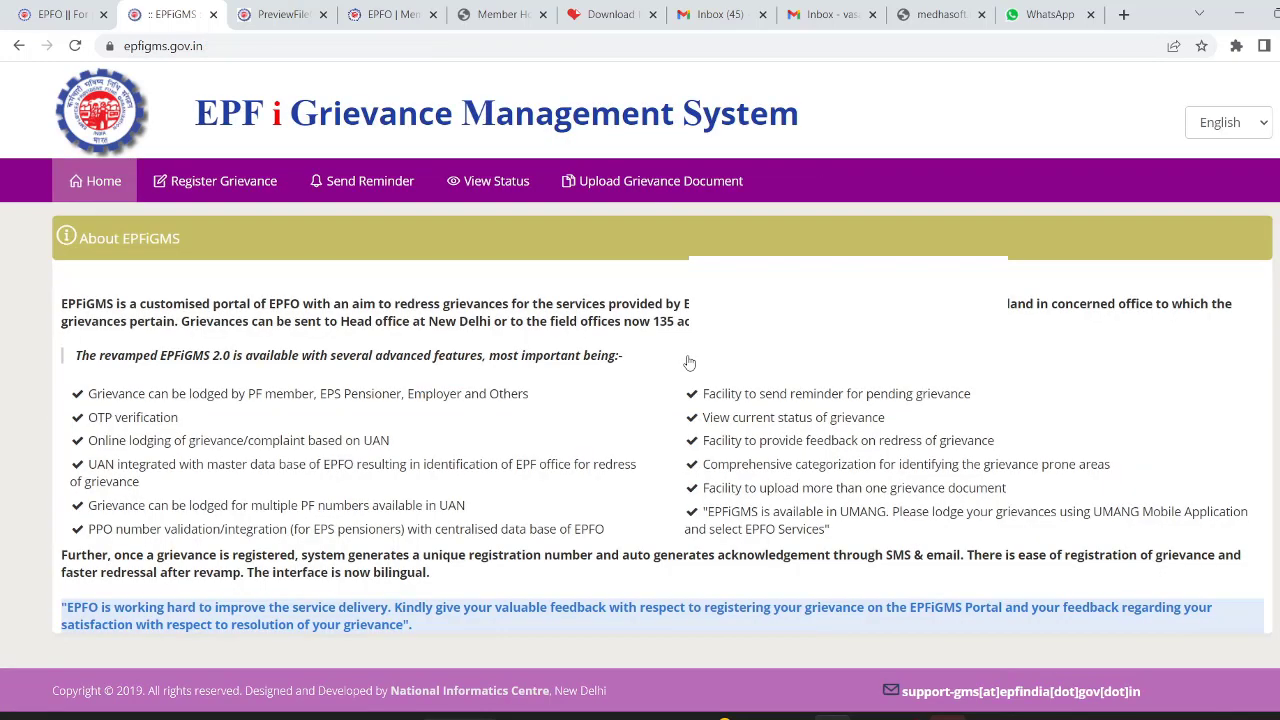